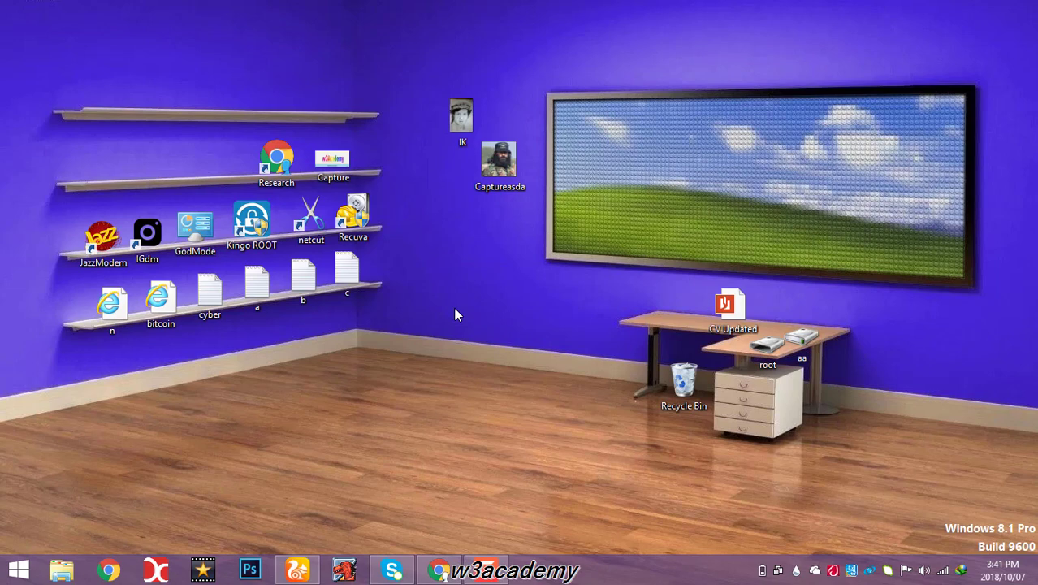
Step: Refresh the desktop twice and bring the Chrome Gmail window back to the front
right_click(432, 284)
left_click(463, 325)
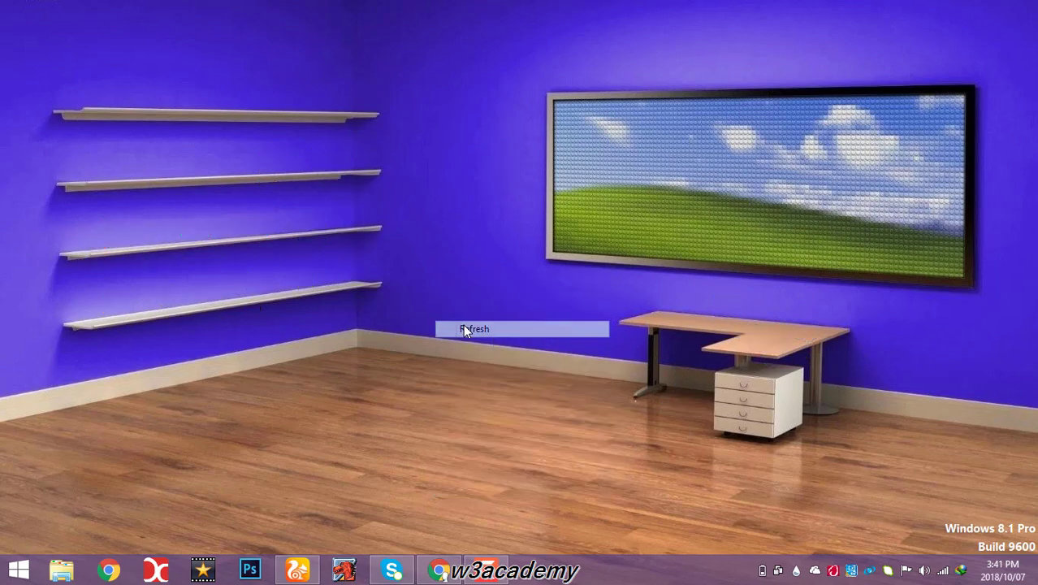
right_click(447, 292)
left_click(484, 337)
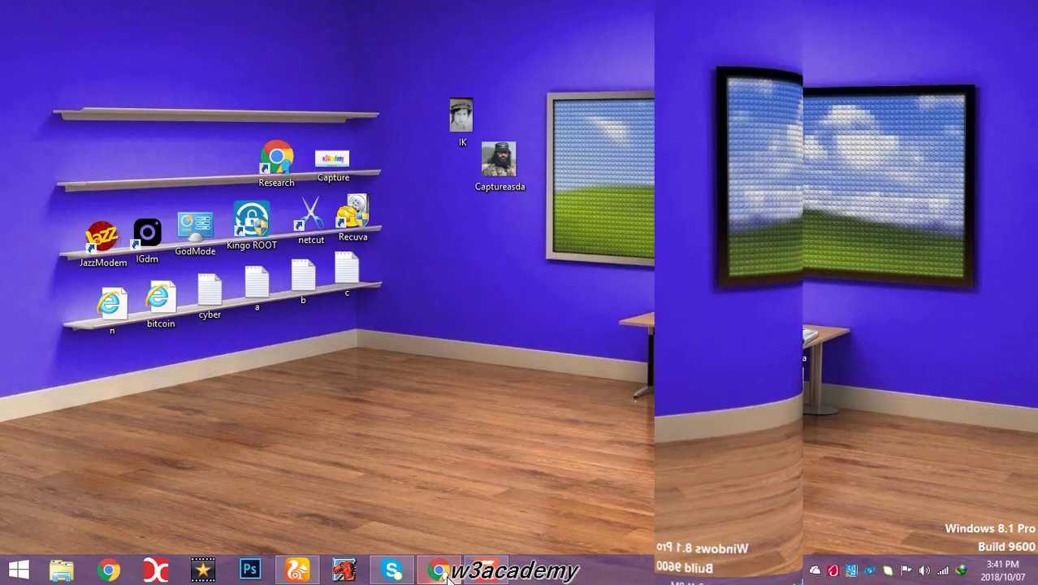
left_click(445, 573)
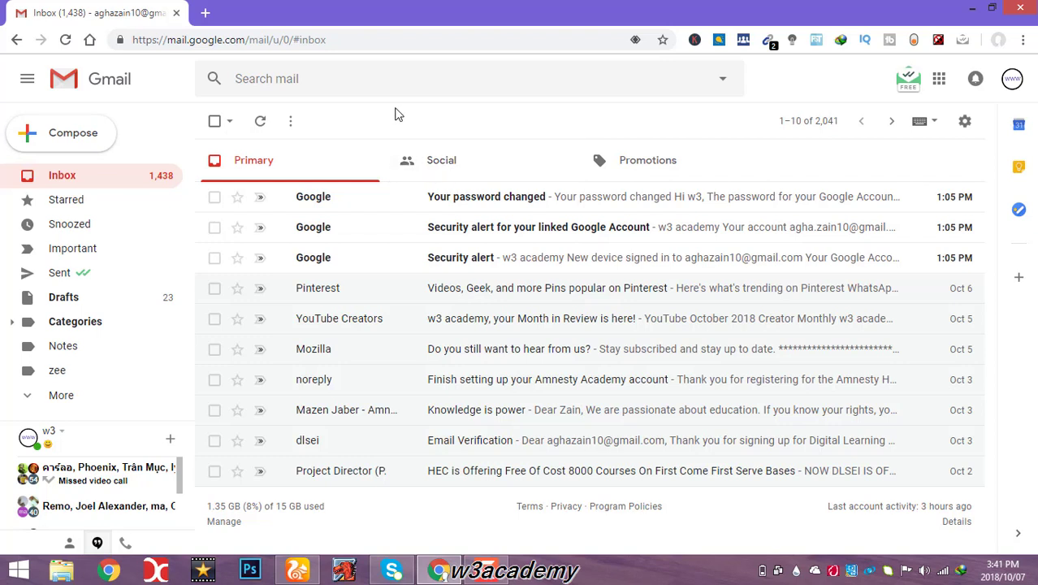
Step: Start a new email, dismiss the Mailtrack notice, and add the suggested contact as recipient
left_click(48, 138)
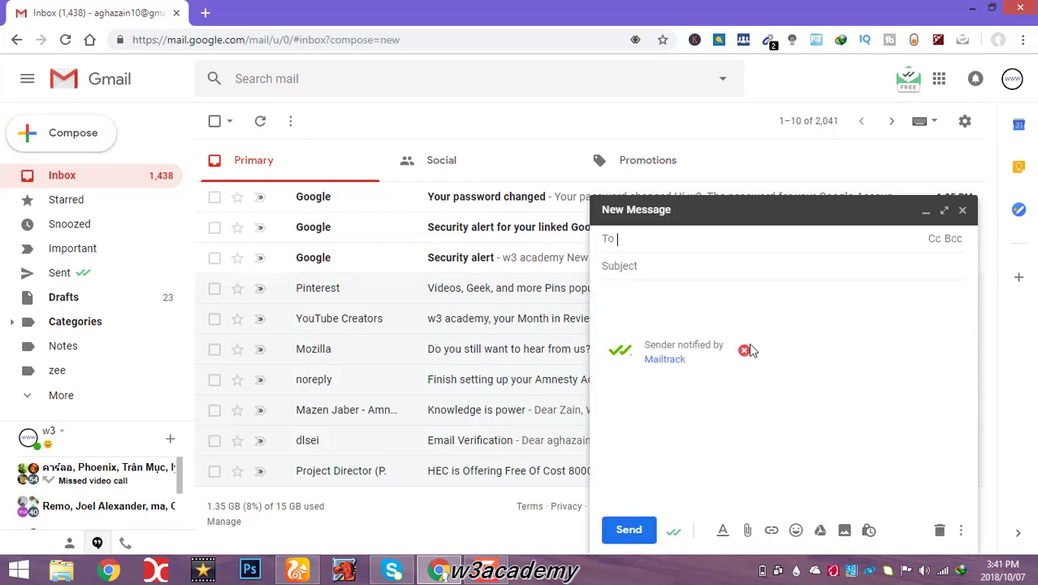
left_click(747, 349)
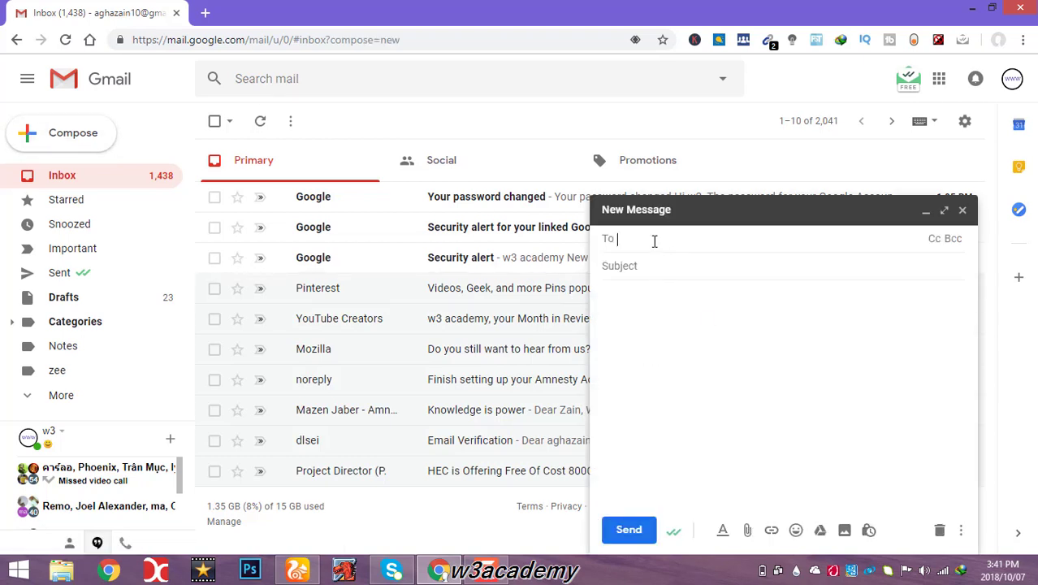
type("syed")
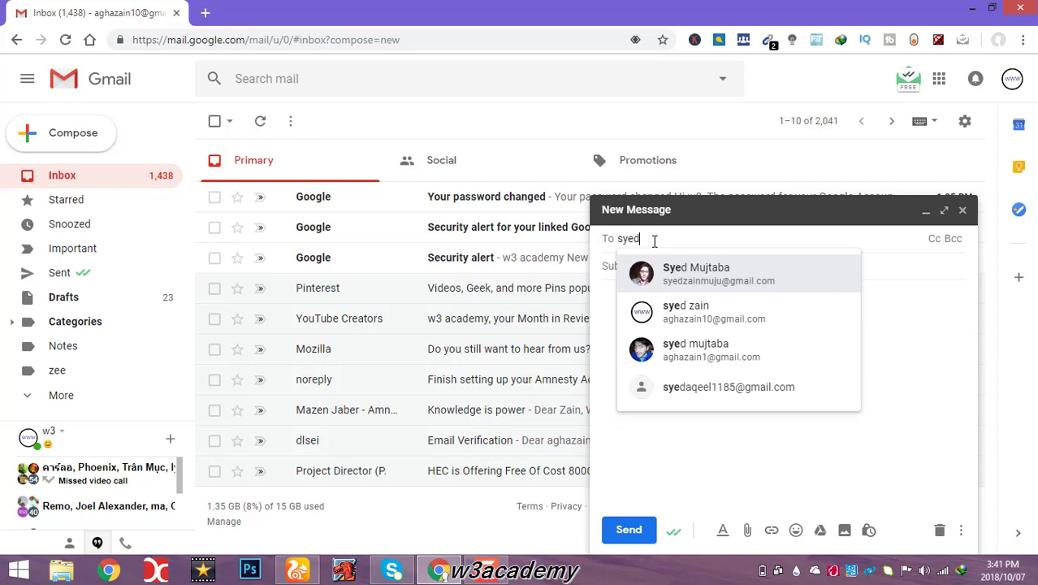
left_click(696, 276)
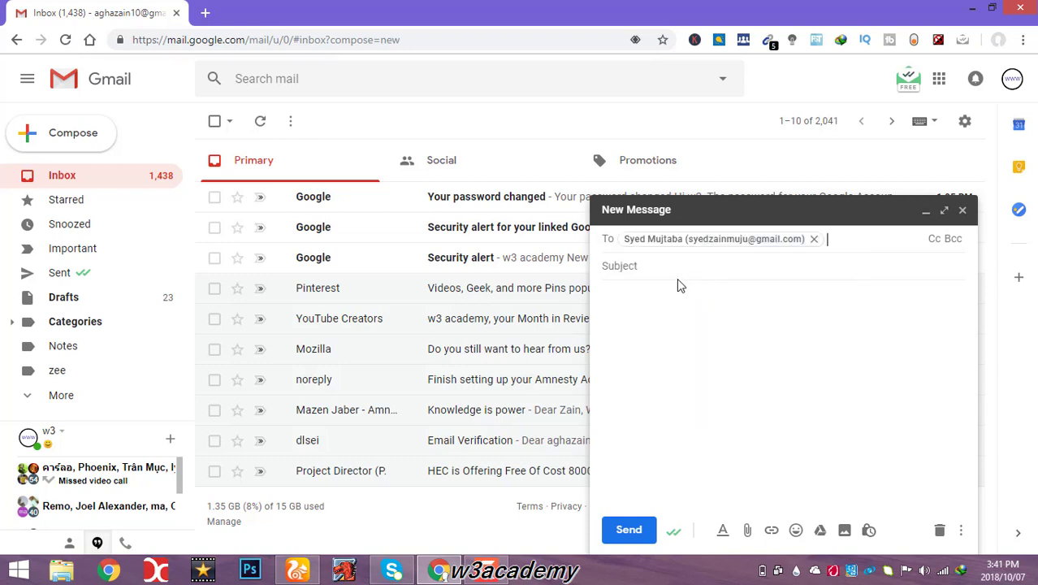
Step: Enter subject 'Testing' and body 'HI! This is w3Academy.', then send the email
left_click(666, 268)
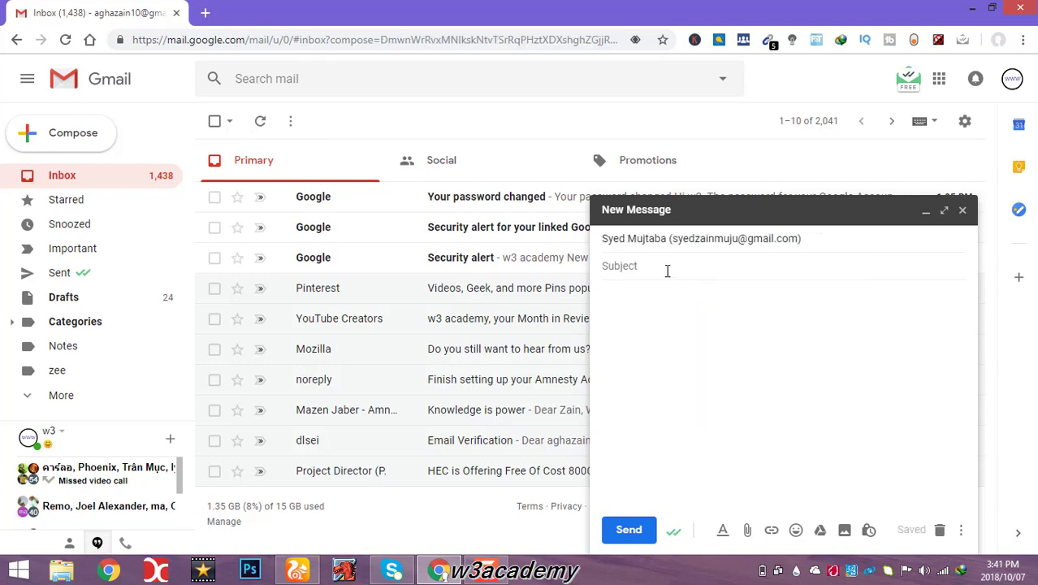
type("es")
key("BackSpace")
type("Tesin")
left_click(638, 321)
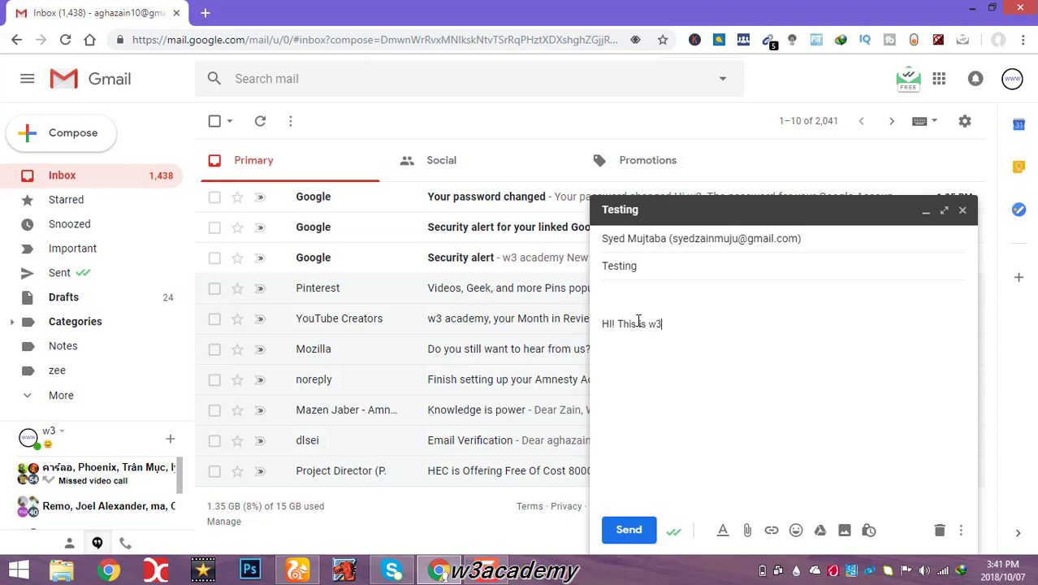
type("HI! This is w3Academy.")
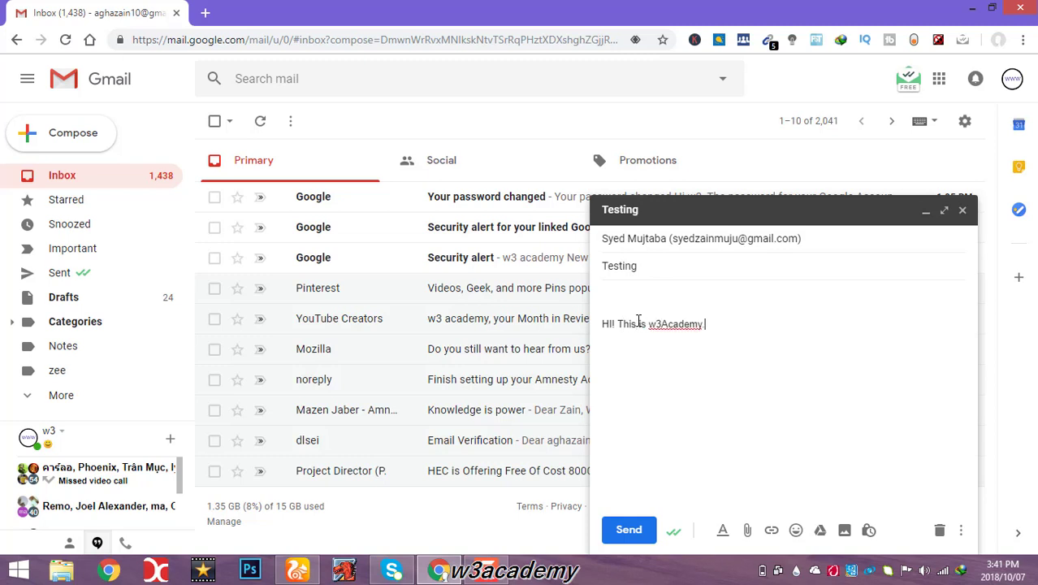
left_click(629, 532)
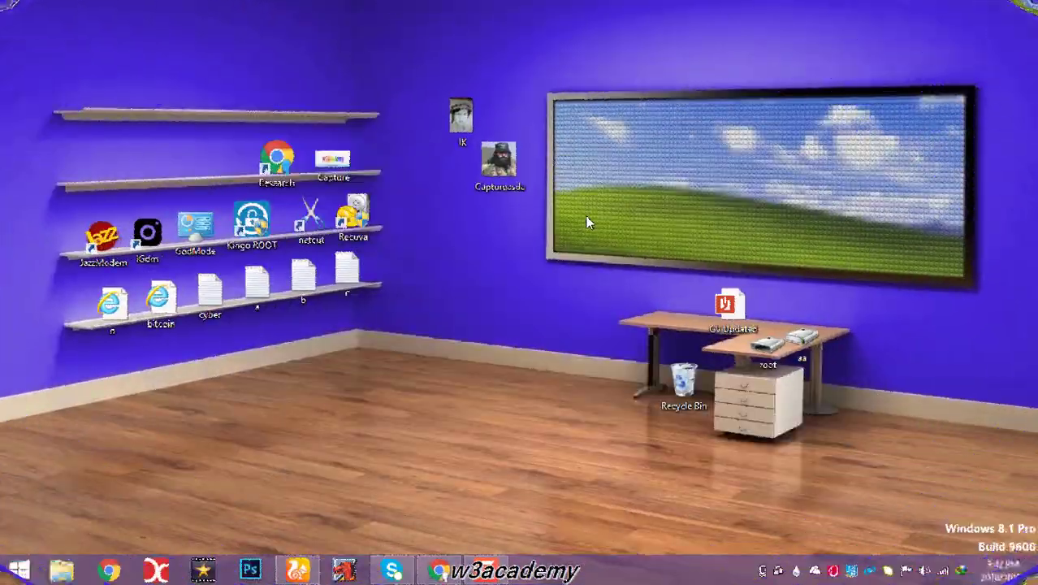
Step: Refresh the Windows desktop six times from its right-click menu
right_click(431, 255)
right_click(419, 255)
right_click(419, 233)
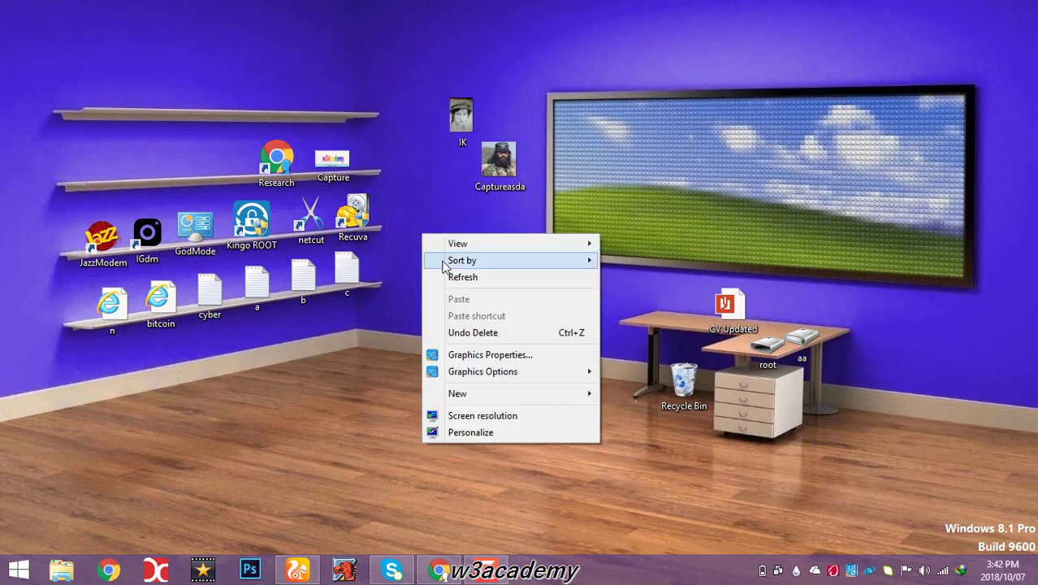
left_click(453, 277)
right_click(430, 249)
left_click(467, 294)
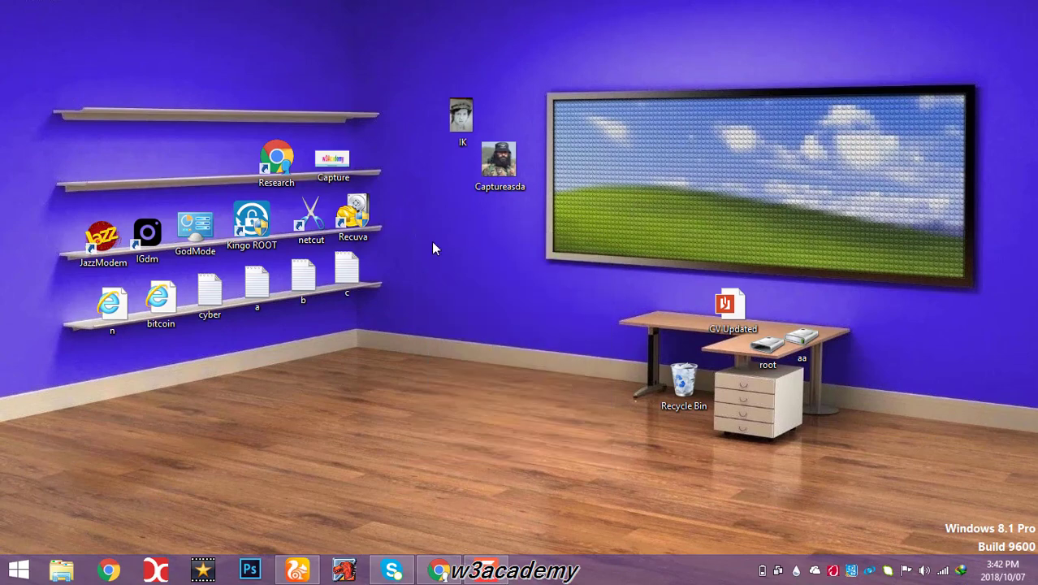
right_click(432, 246)
left_click(483, 294)
right_click(446, 263)
left_click(493, 311)
right_click(446, 275)
left_click(479, 317)
right_click(441, 275)
left_click(482, 319)
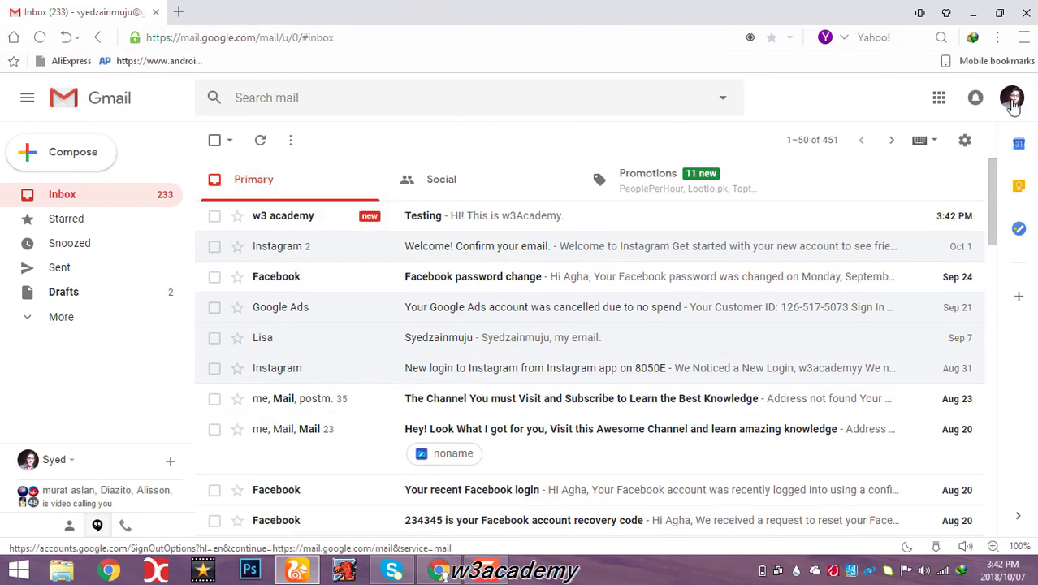
Step: Check the inbox's account via the profile avatar, then open the Testing email
left_click(1011, 98)
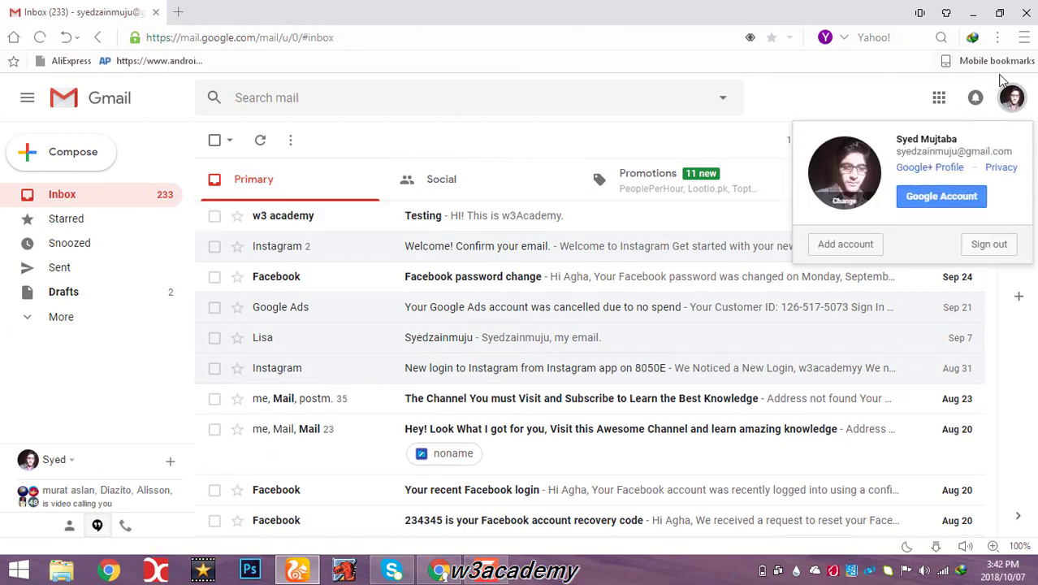
left_click(1011, 96)
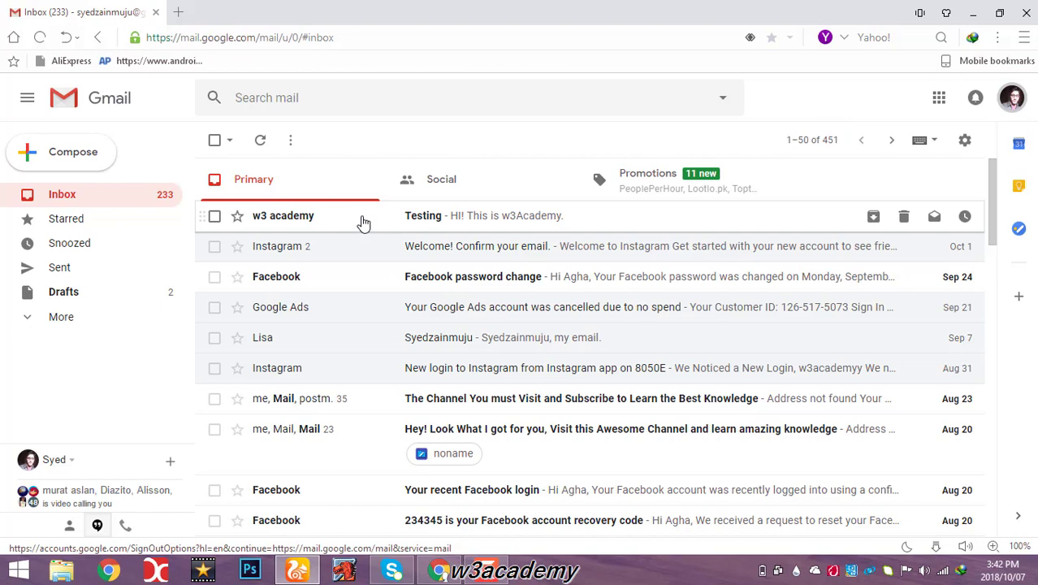
left_click(373, 225)
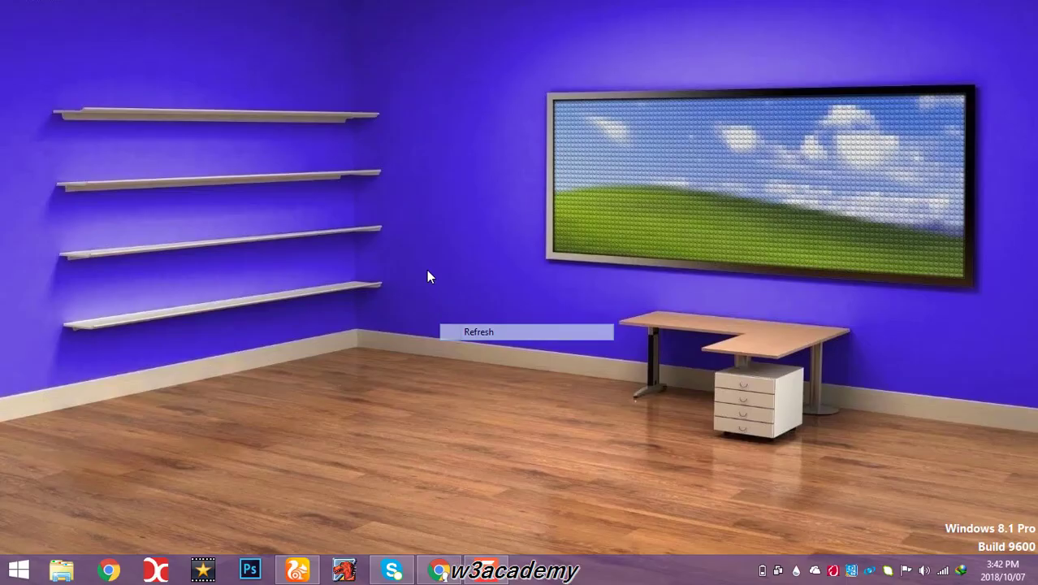
Step: Refresh the Windows desktop four times from its right-click menu
right_click(428, 270)
left_click(464, 307)
right_click(423, 264)
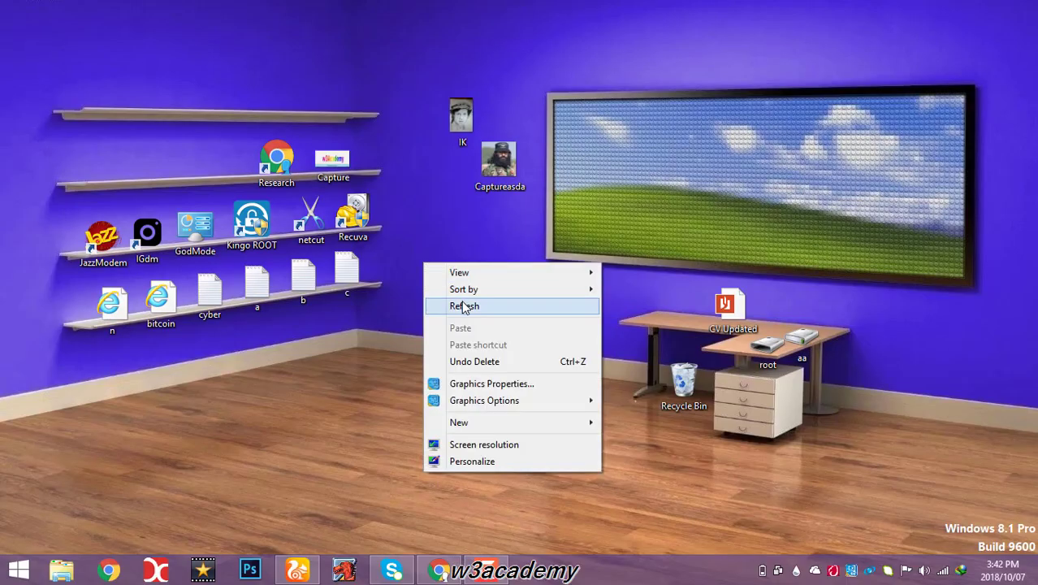
left_click(464, 307)
right_click(423, 263)
left_click(447, 307)
right_click(421, 273)
left_click(462, 316)
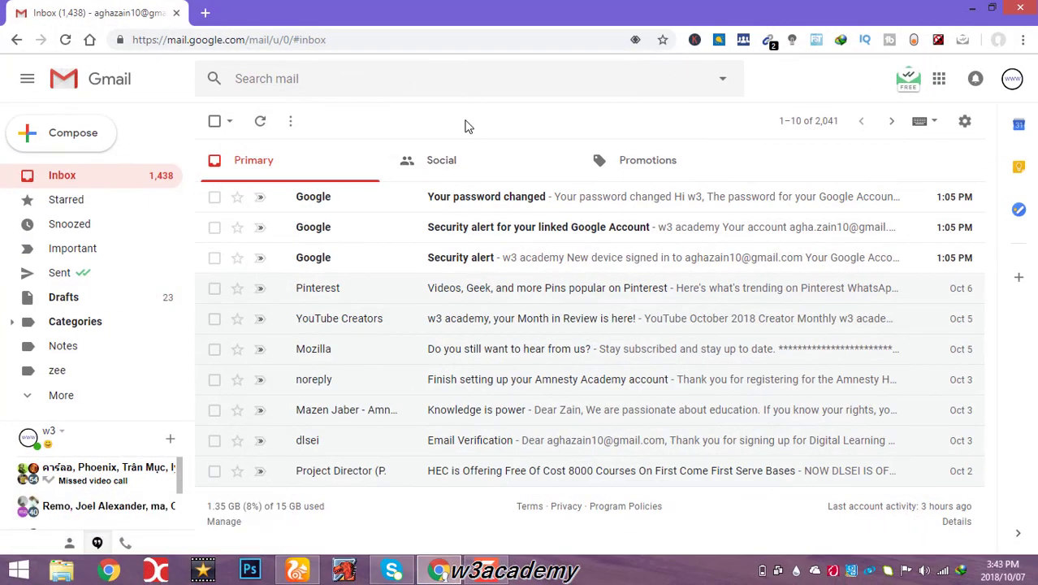
Step: Open a new tab and go to Chrome's Extensions page through More tools
left_click(205, 12)
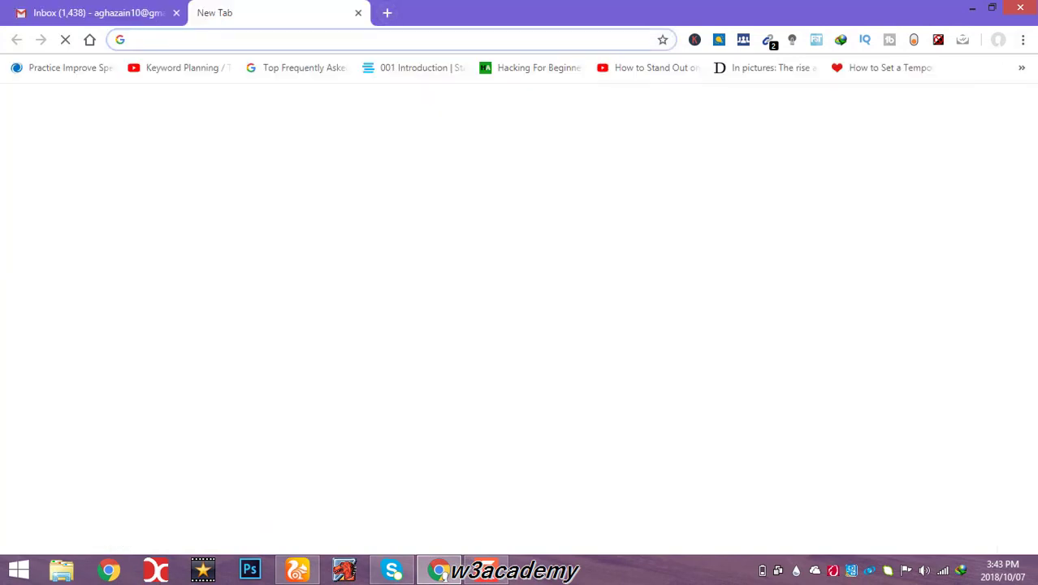
left_click(1022, 39)
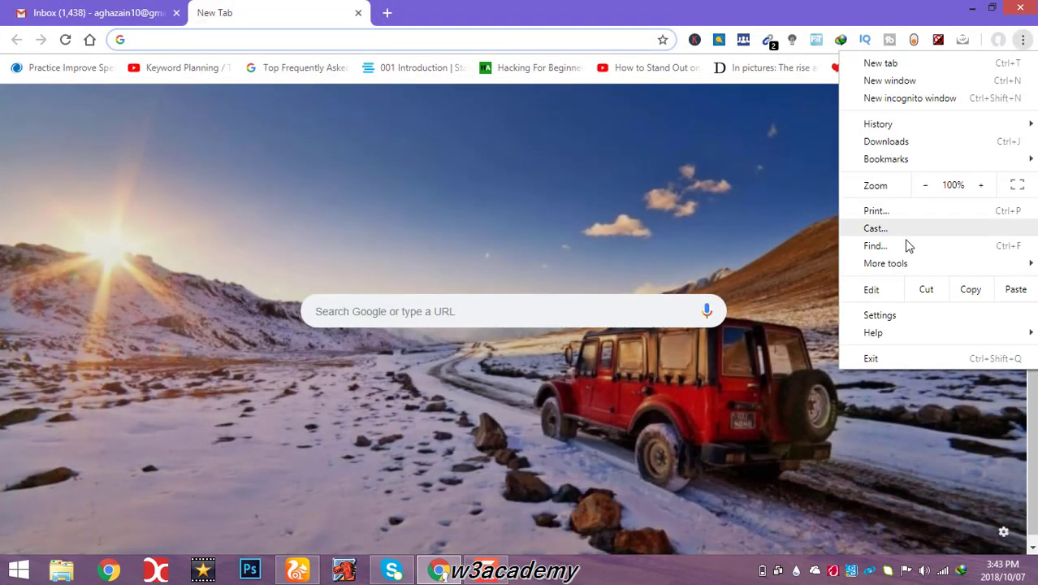
mouse_move(896, 262)
left_click(742, 322)
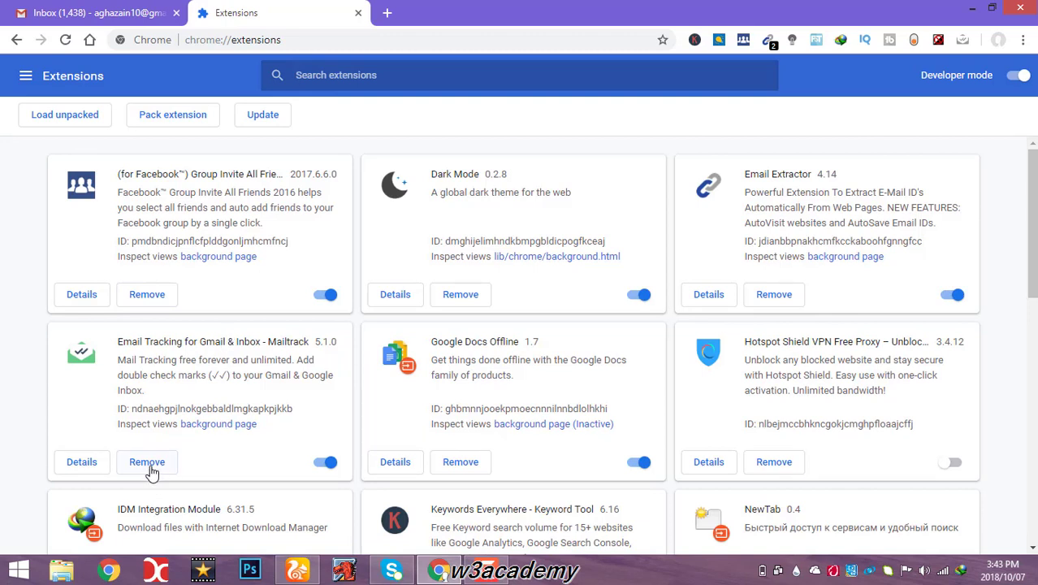
Step: Remove the Mailtrack extension, close its goodbye tab, and show the Extensions side menu
left_click(151, 471)
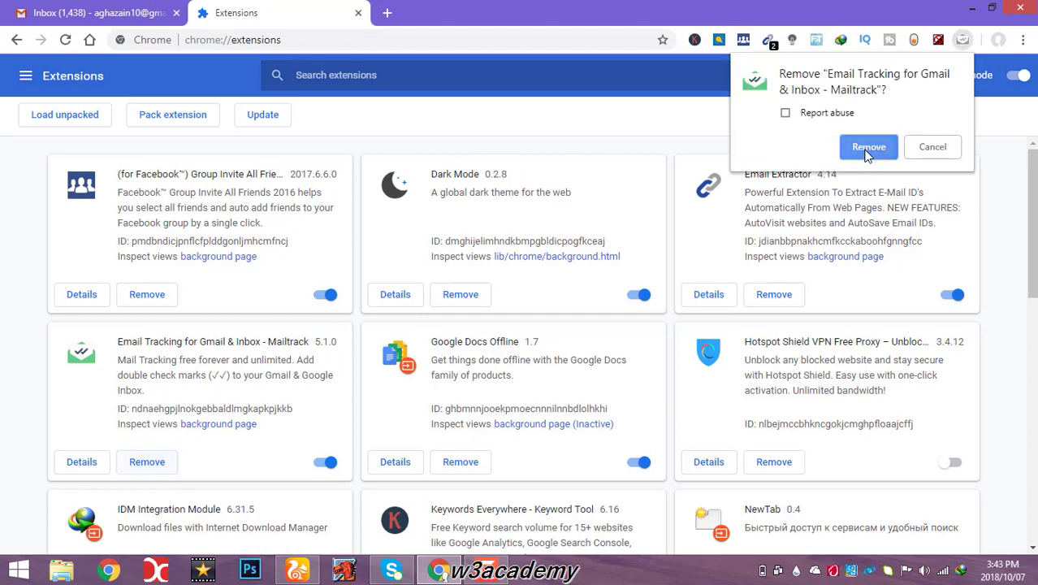
left_click(664, 106)
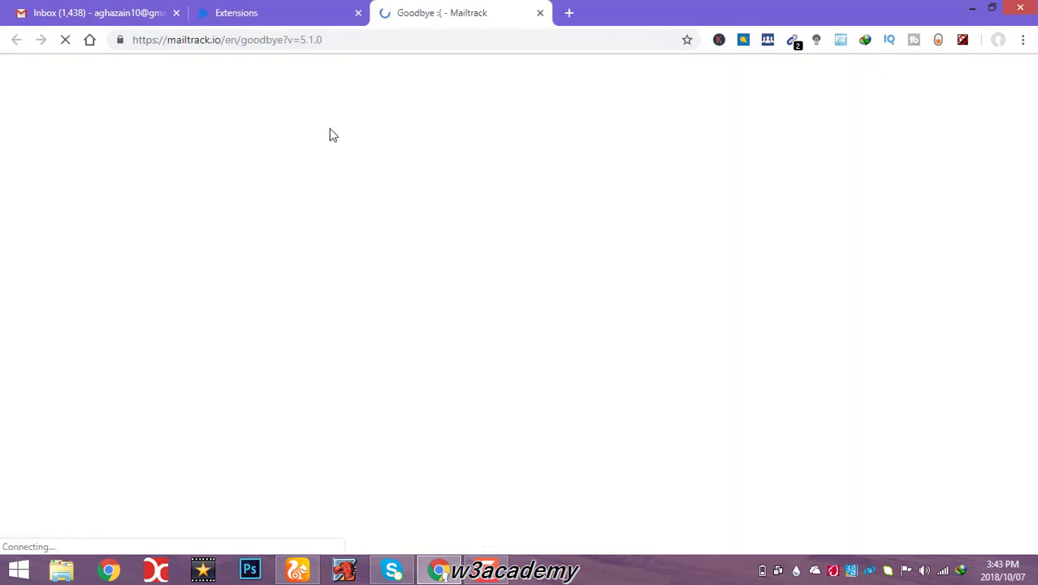
left_click(329, 8)
left_click(540, 13)
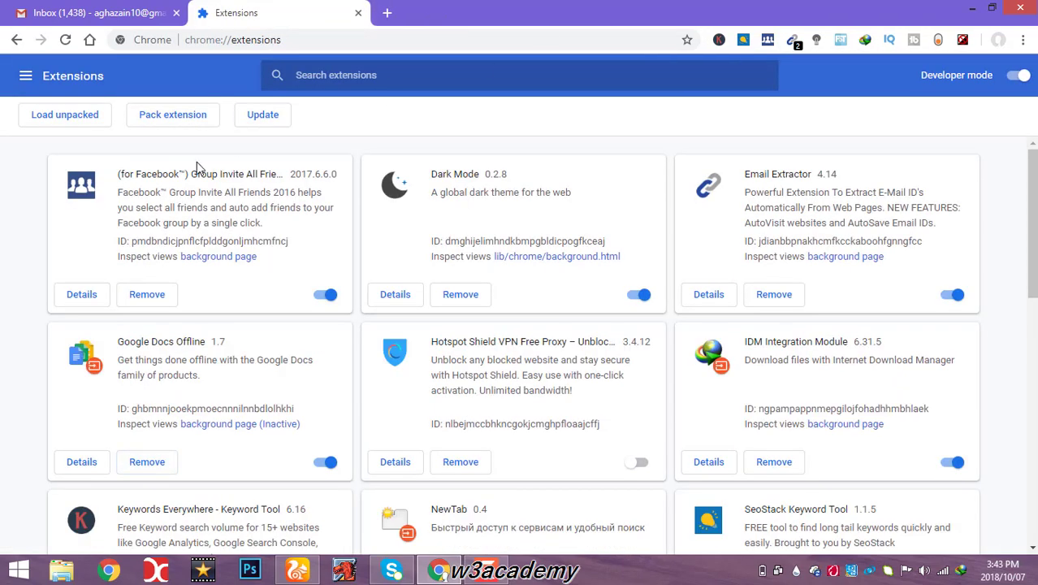
left_click(25, 76)
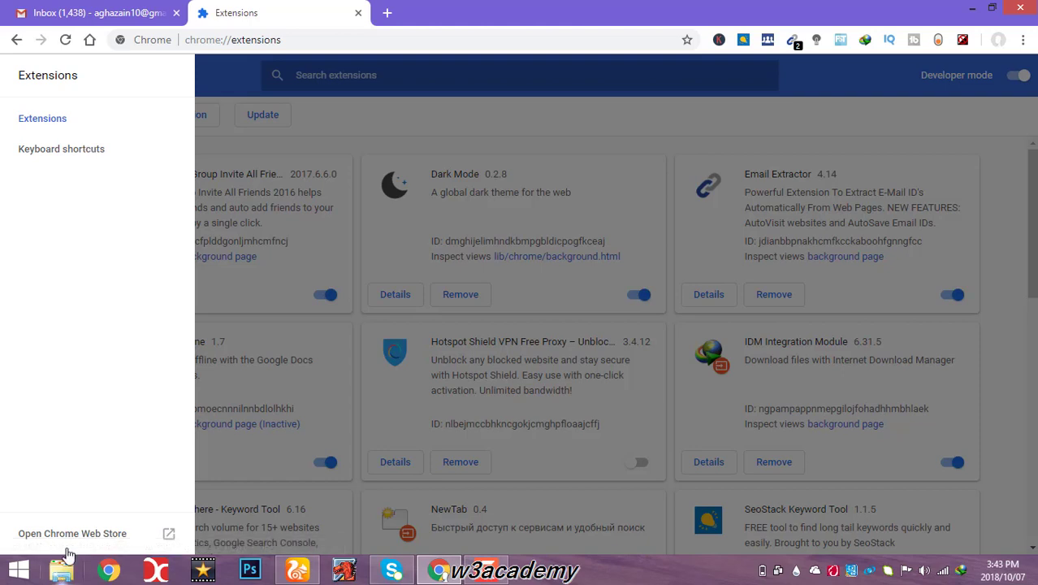
Step: Search the Chrome Web Store for 'mailtrack for gmail' and add Mailtrack to Chrome
left_click(113, 534)
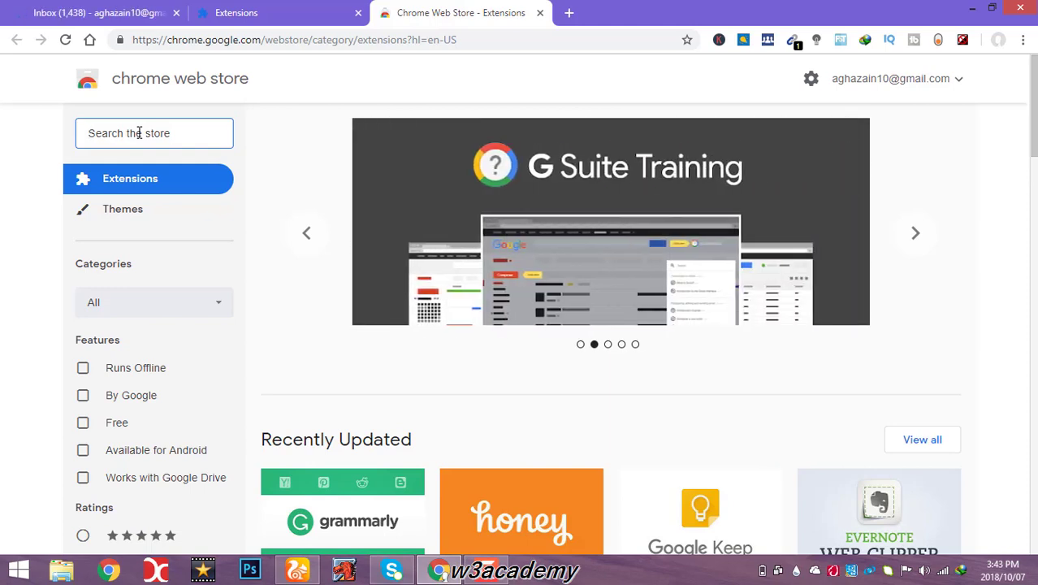
type("mailtrack ")
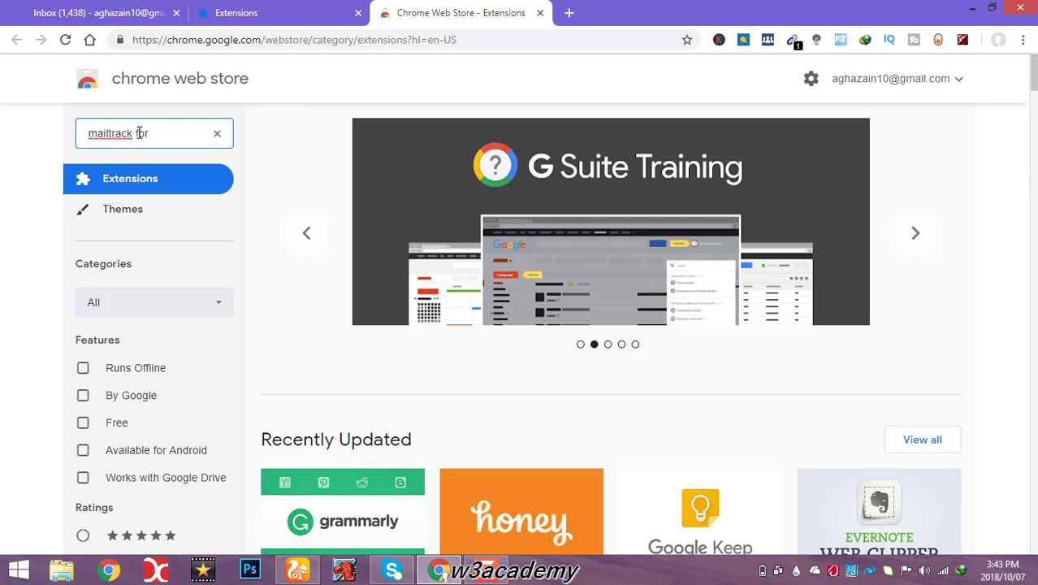
type("for gmail")
key("Return")
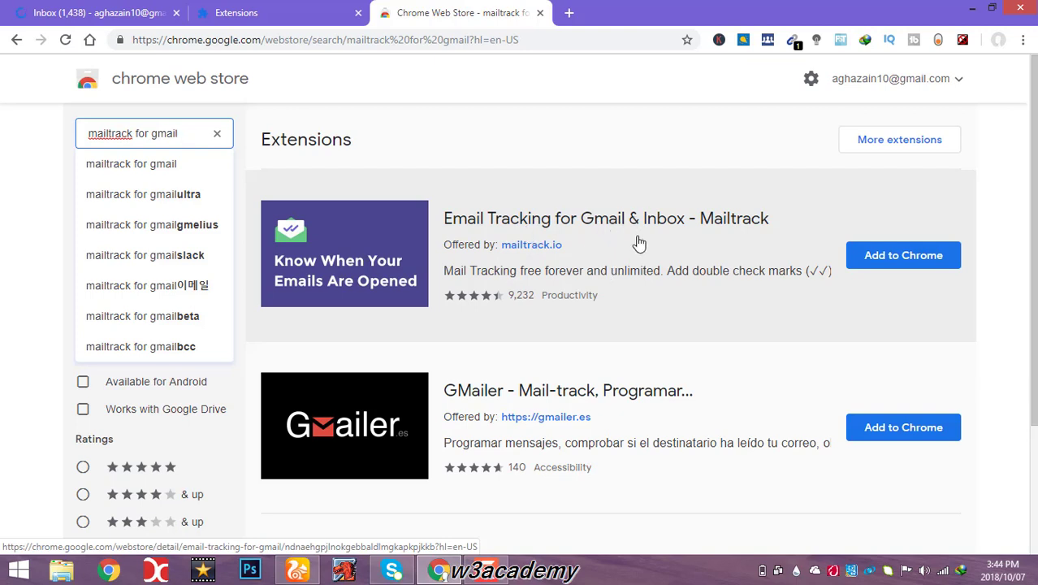
left_click(887, 256)
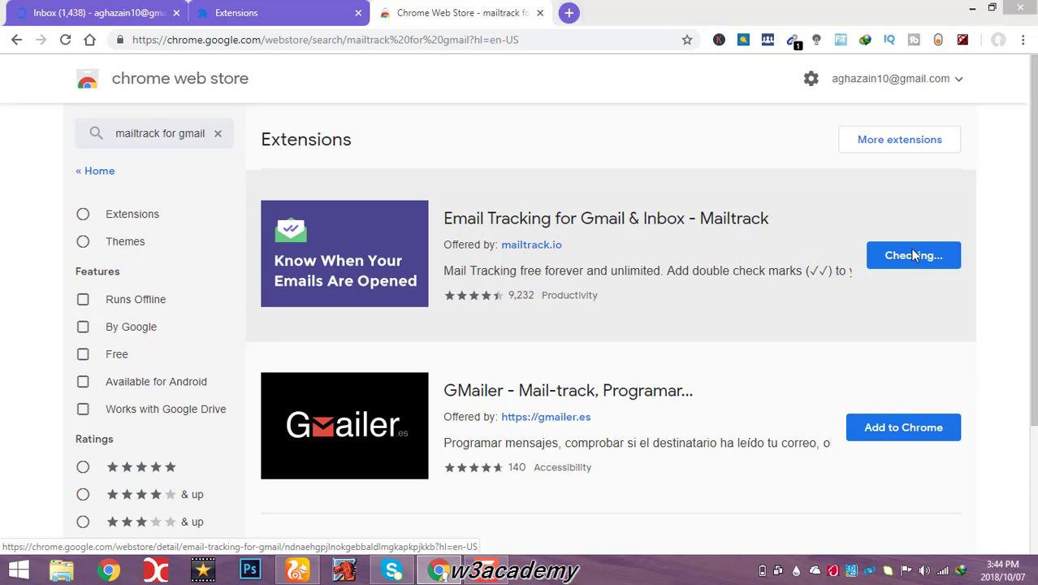
left_click(550, 211)
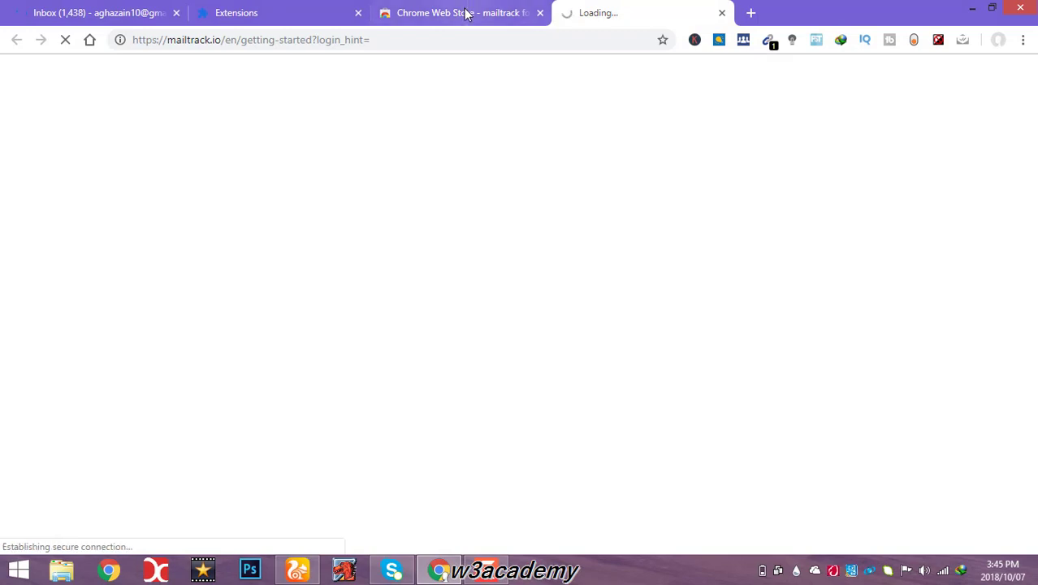
Step: Connect Mailtrack with the Google account and sign up for the Free plan
left_click(465, 12)
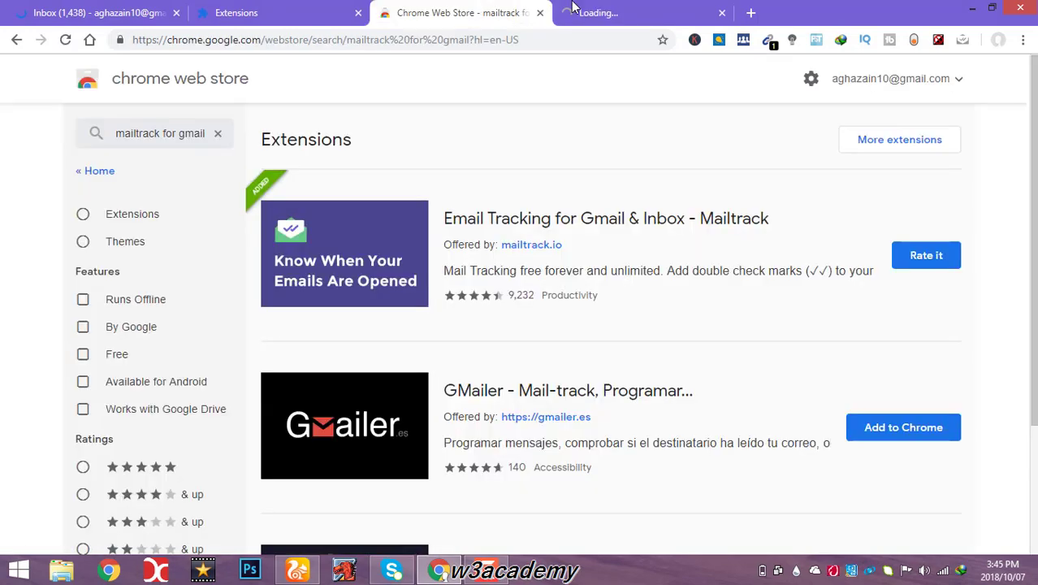
left_click(633, 11)
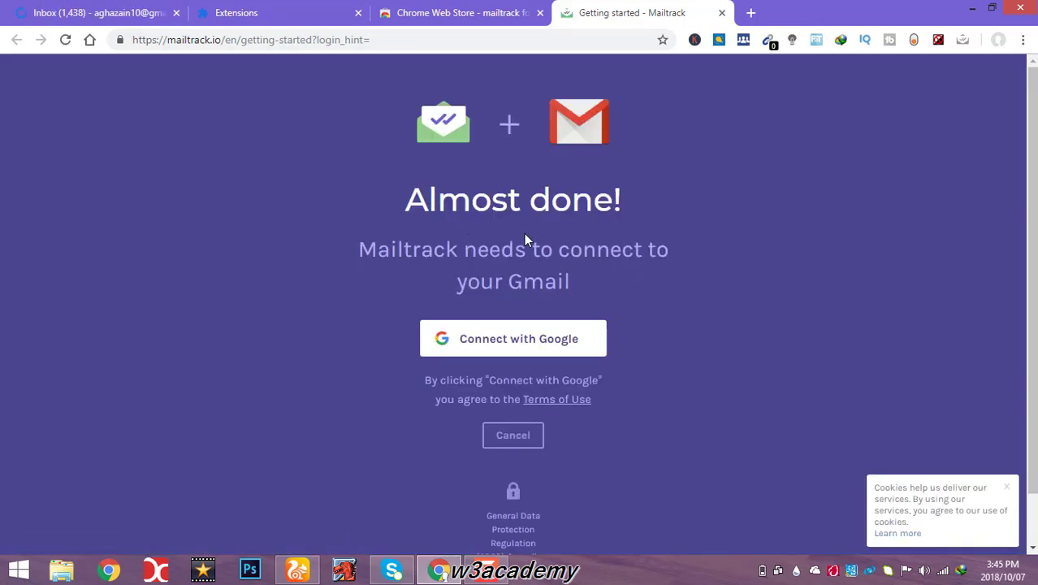
left_click(505, 345)
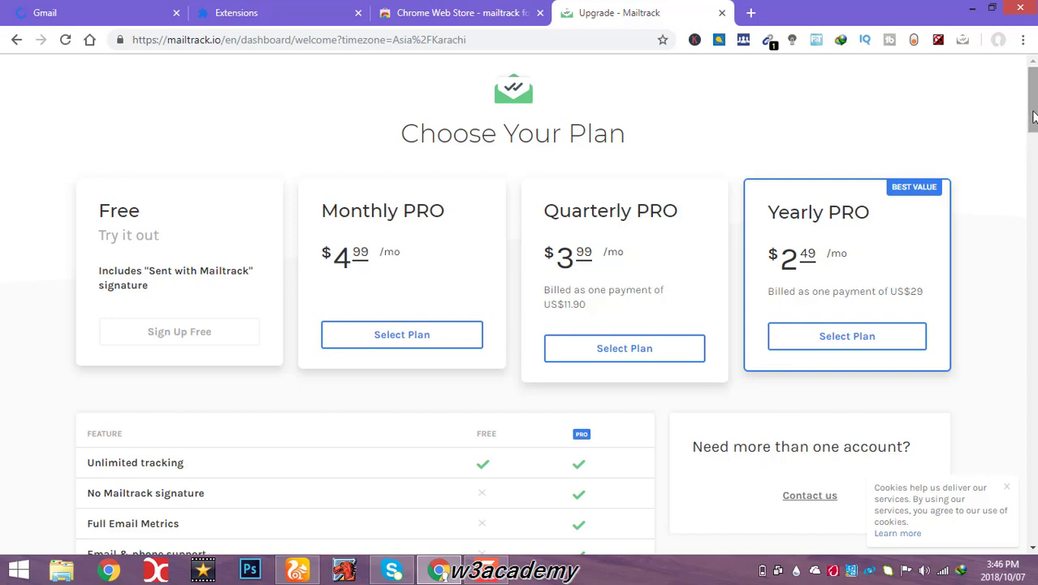
left_click_drag(1033, 120, 1033, 146)
scroll(425, 192, "down", 1)
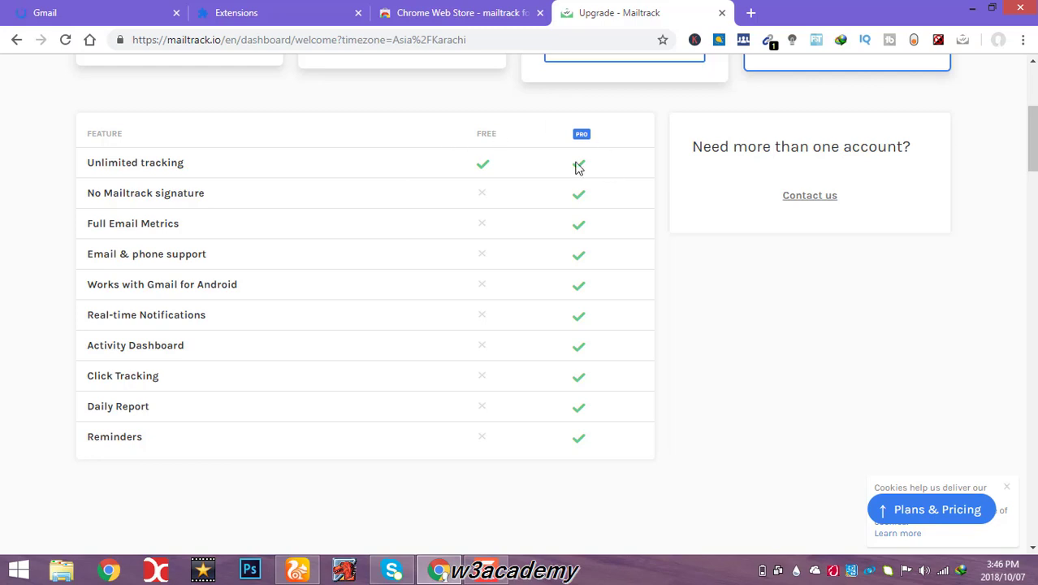
scroll(575, 166, "up", 3)
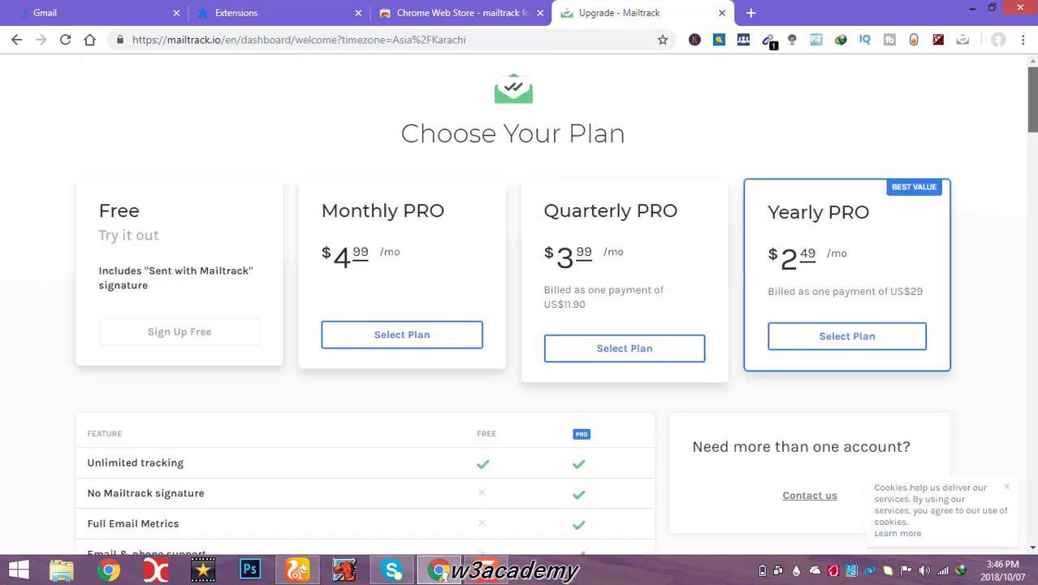
left_click(179, 335)
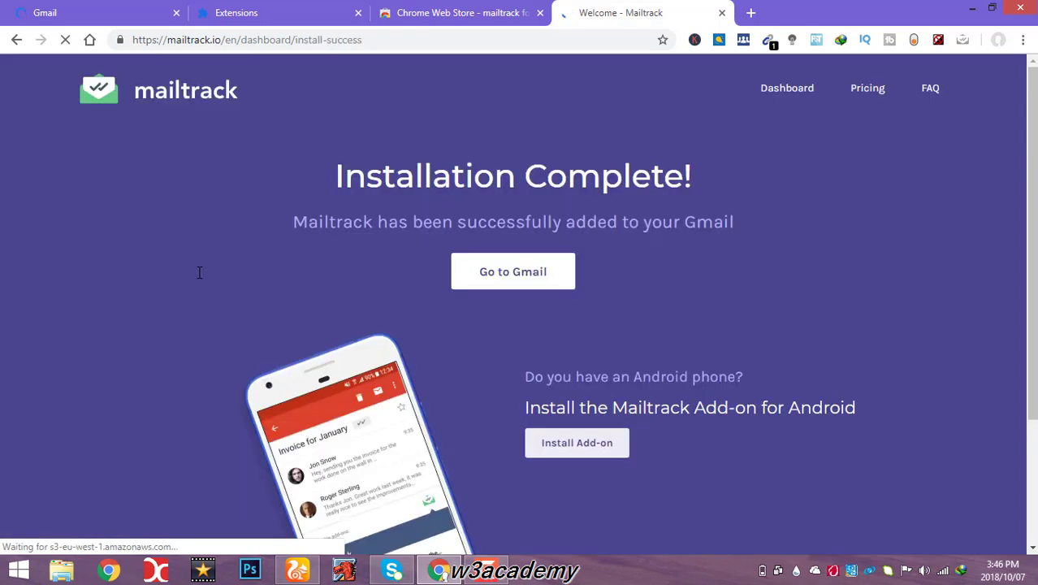
Step: Go on to Gmail and return to its tab while the inbox loads
left_click(495, 273)
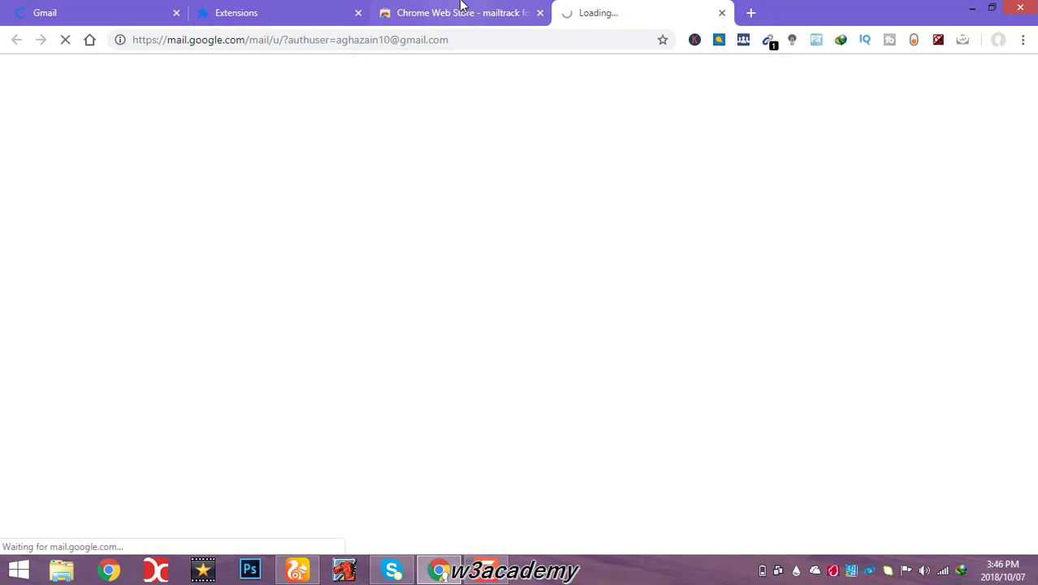
left_click(460, 10)
left_click(649, 12)
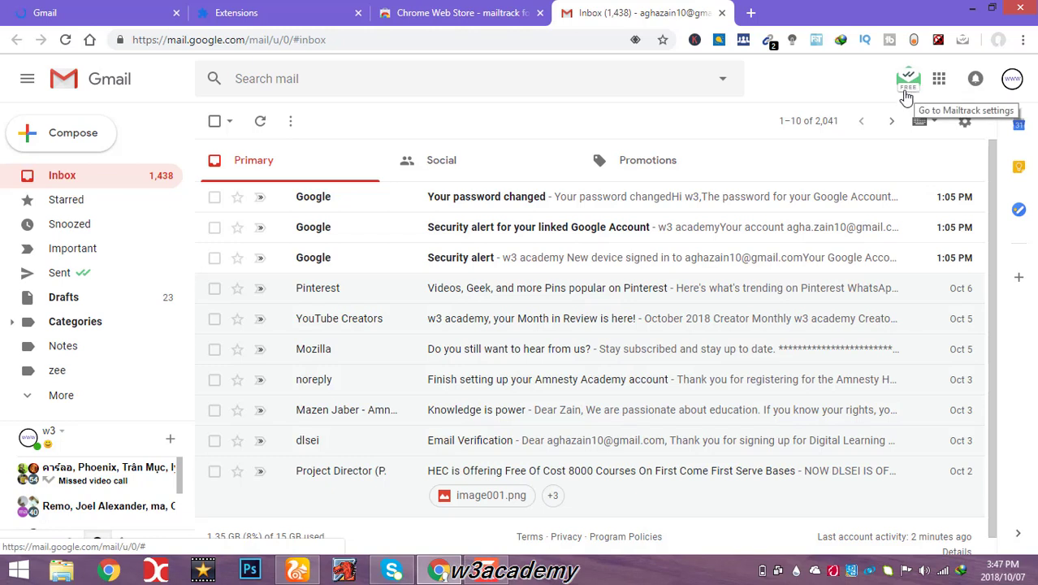
Step: Check the Mailtrack menu, then start a new message and dismiss its Mailtrack notice
left_click(911, 90)
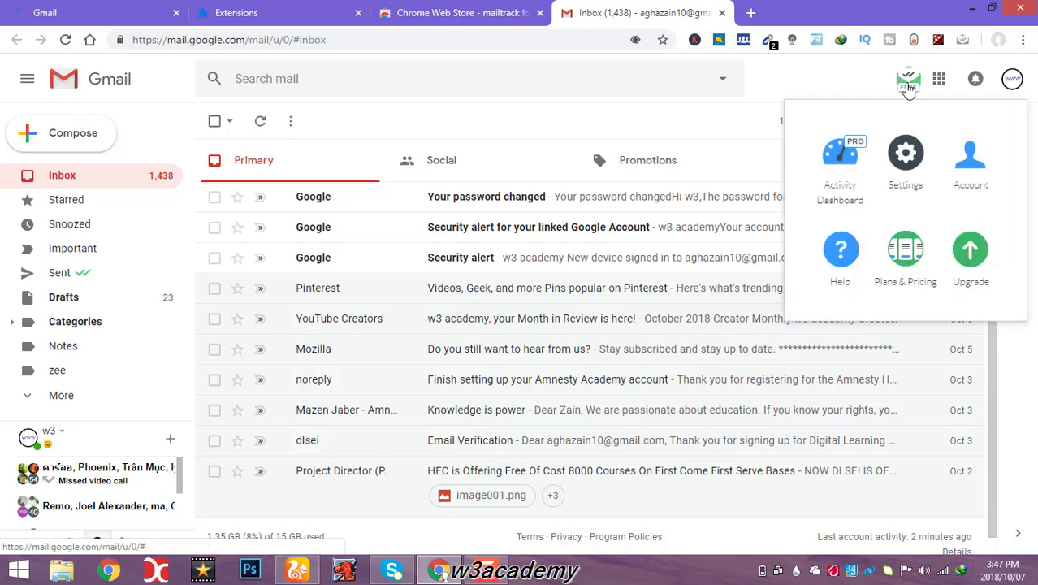
left_click(910, 88)
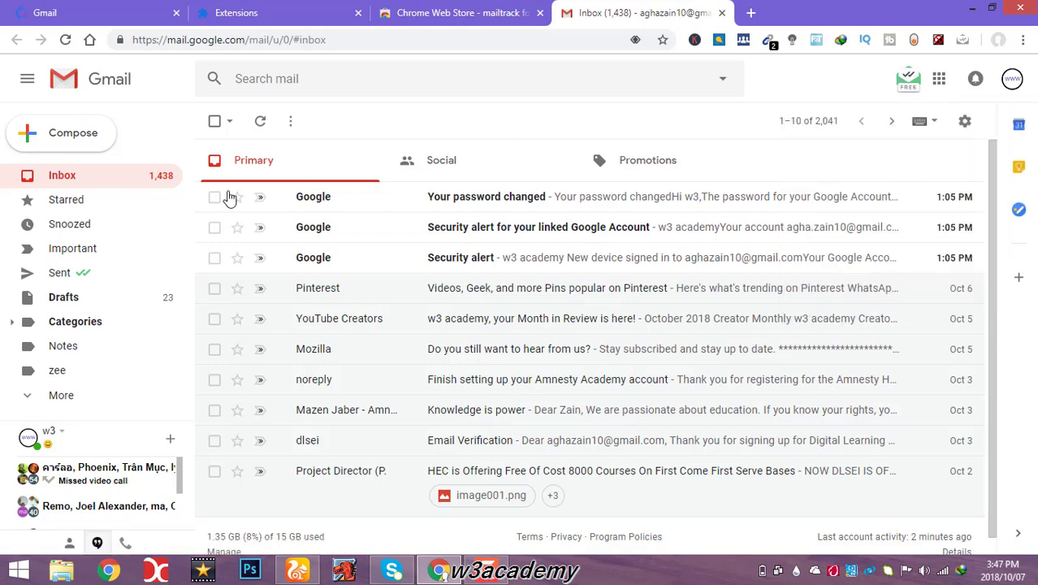
left_click(35, 141)
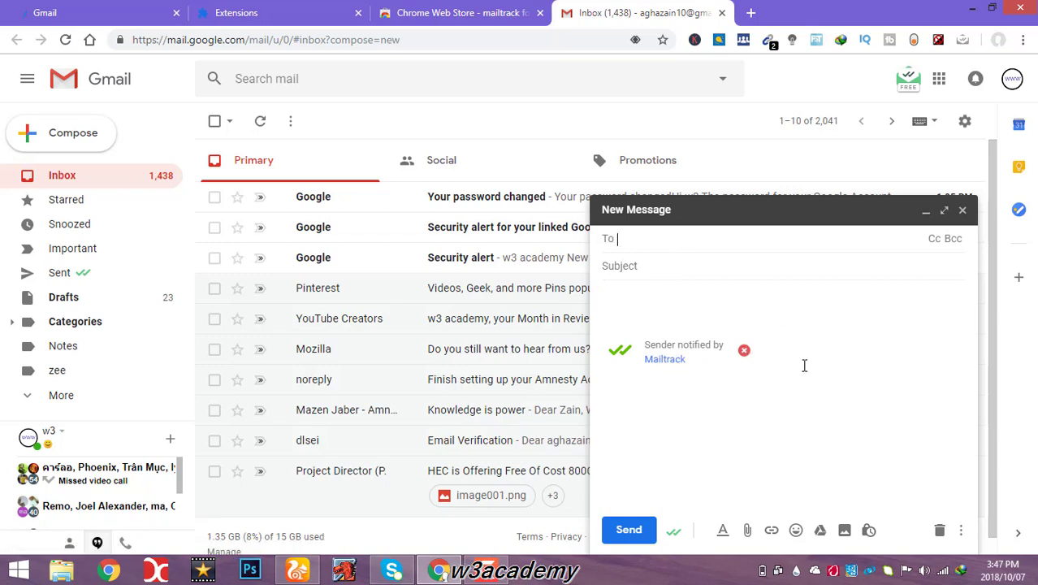
left_click(745, 354)
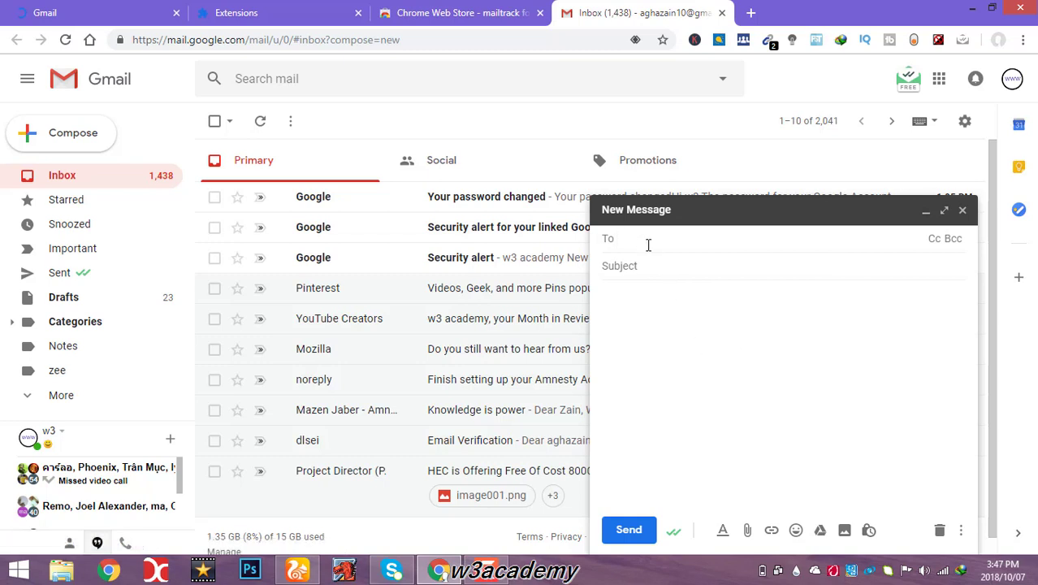
Step: Confirm the message's Mailtrack tracking toggle shows ON, then close the empty message
left_click(675, 536)
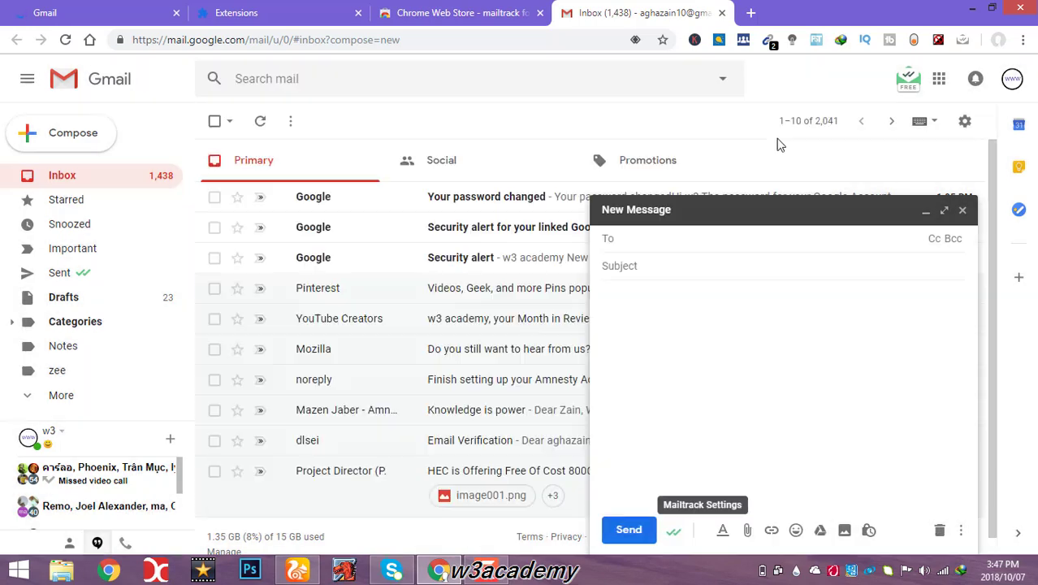
mouse_move(673, 533)
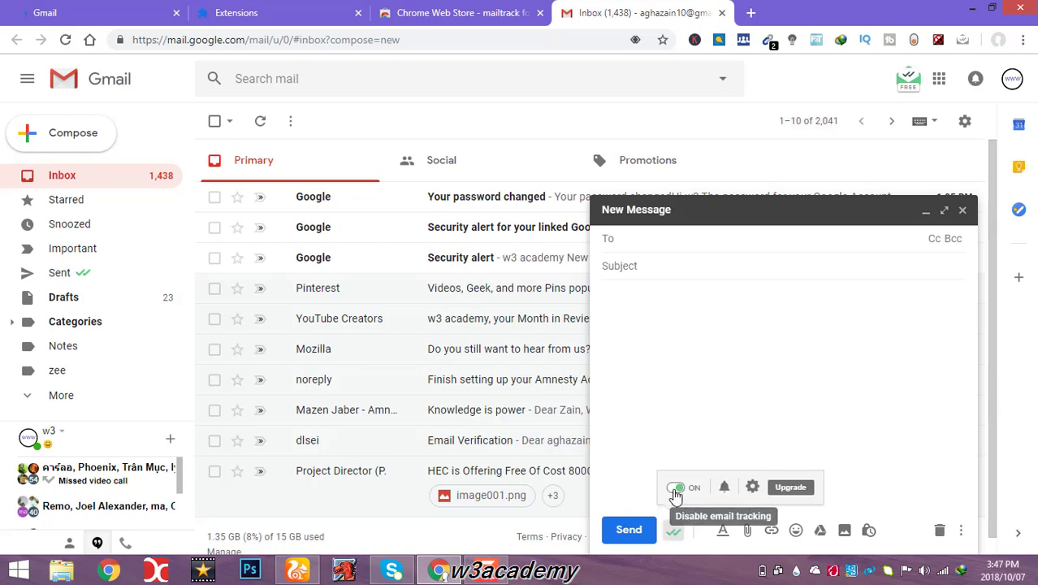
left_click(962, 210)
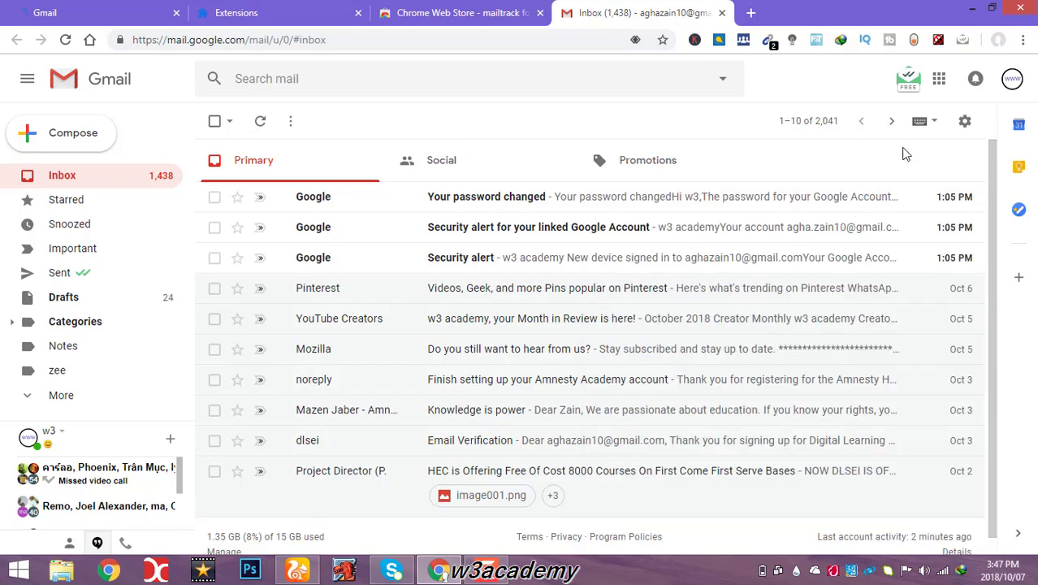